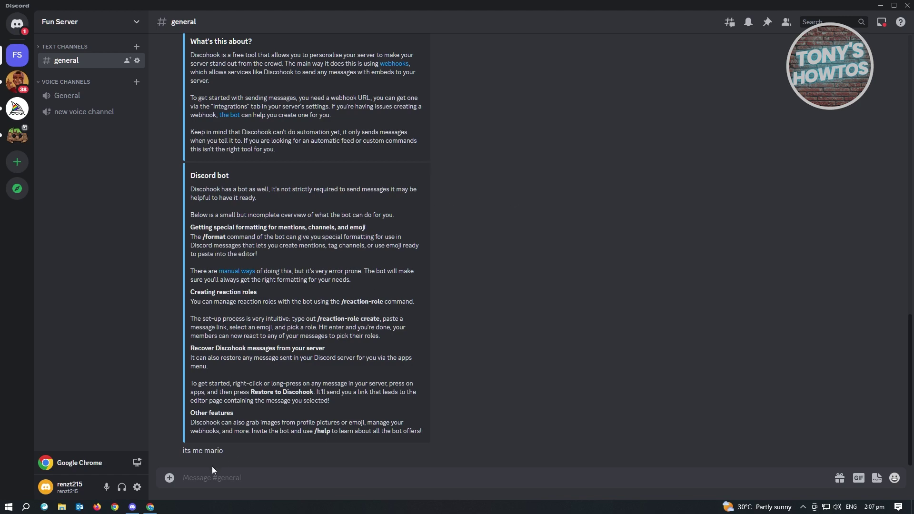
Step: Search top.gg for green-bot in Chrome and invite Green-bot from the results
mouse_move(149, 506)
click(149, 506)
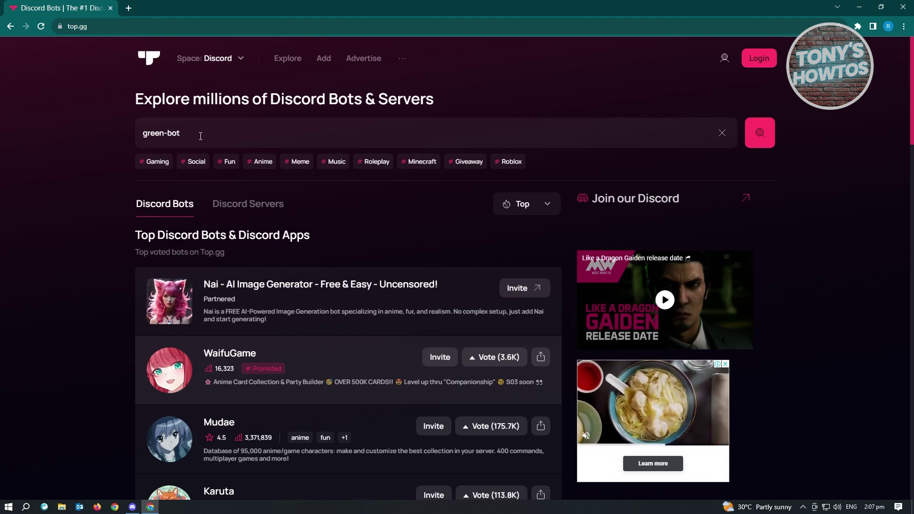
click(186, 133)
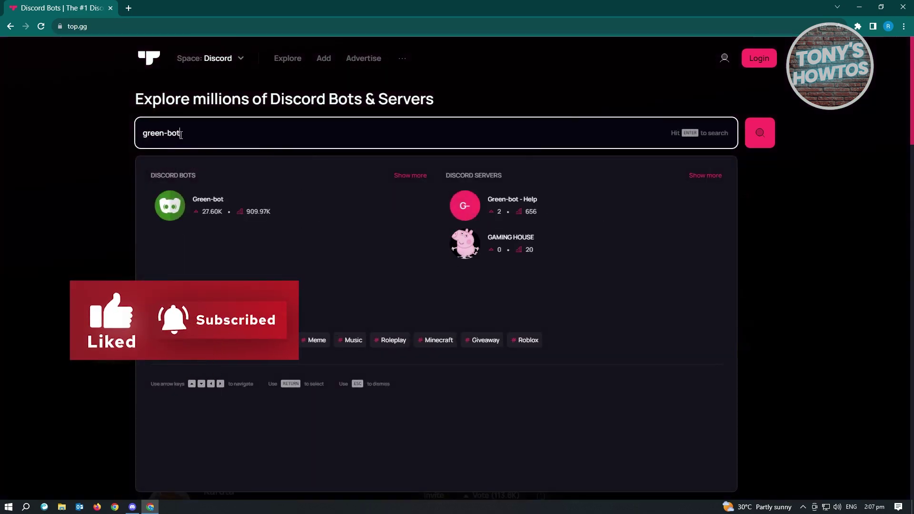
key(Return)
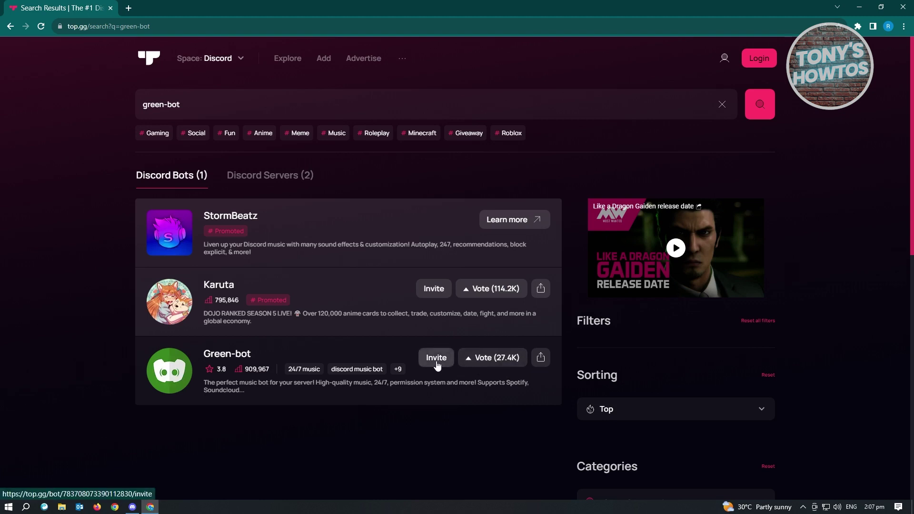
click(437, 364)
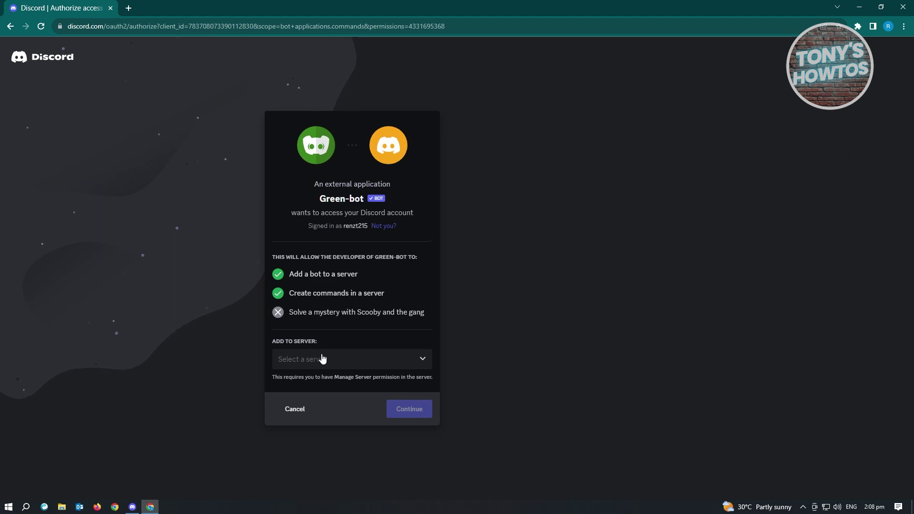
Step: Choose Fun Server for Green-bot and authorize all listed permissions, including Administrator
click(346, 364)
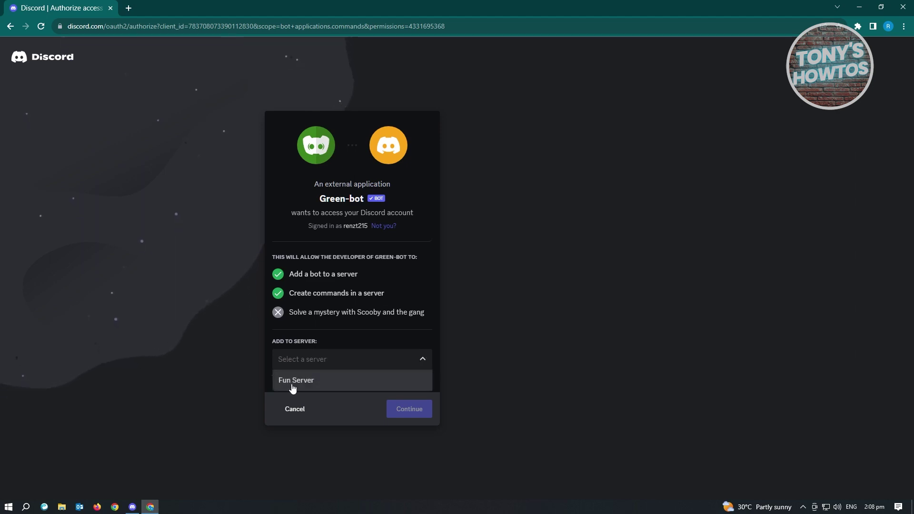
click(338, 387)
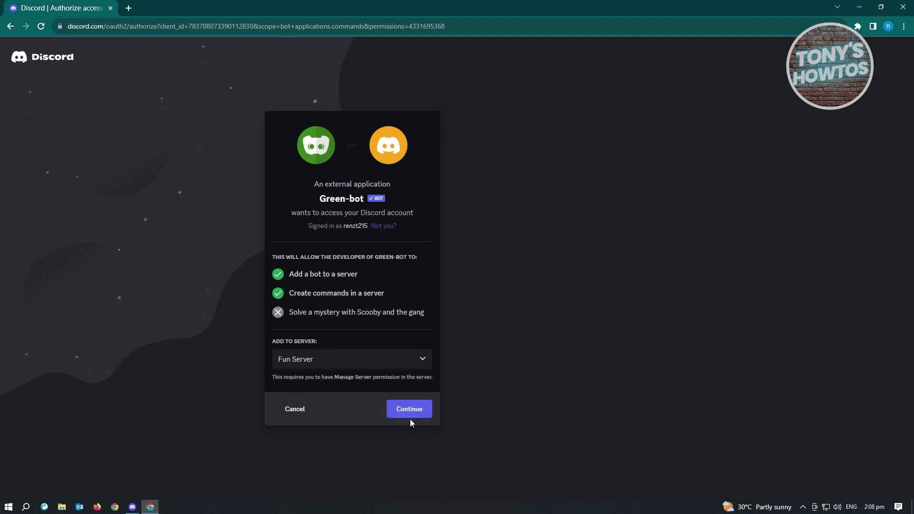
click(409, 407)
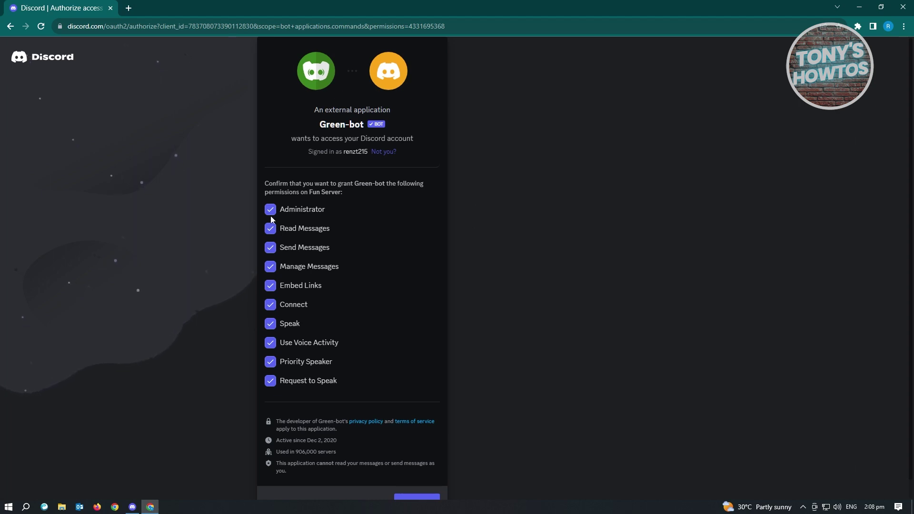
scroll(432, 401, down, 1)
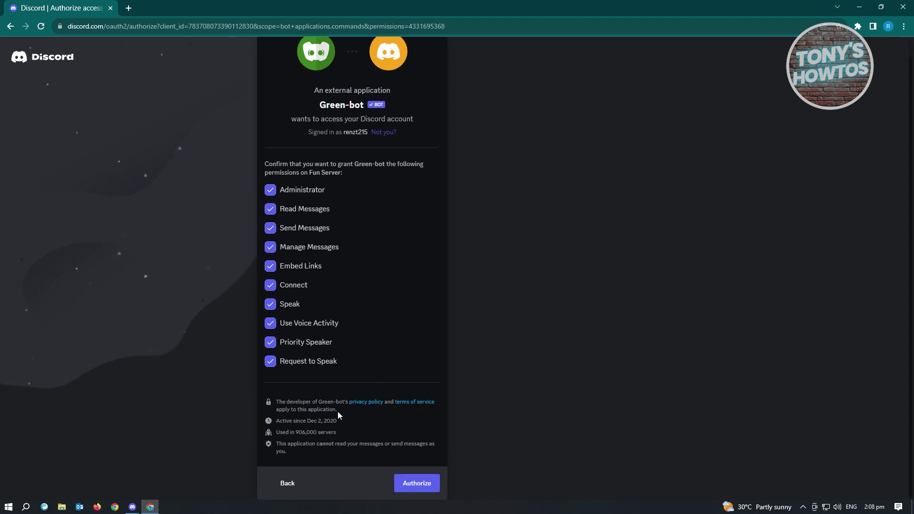
click(416, 485)
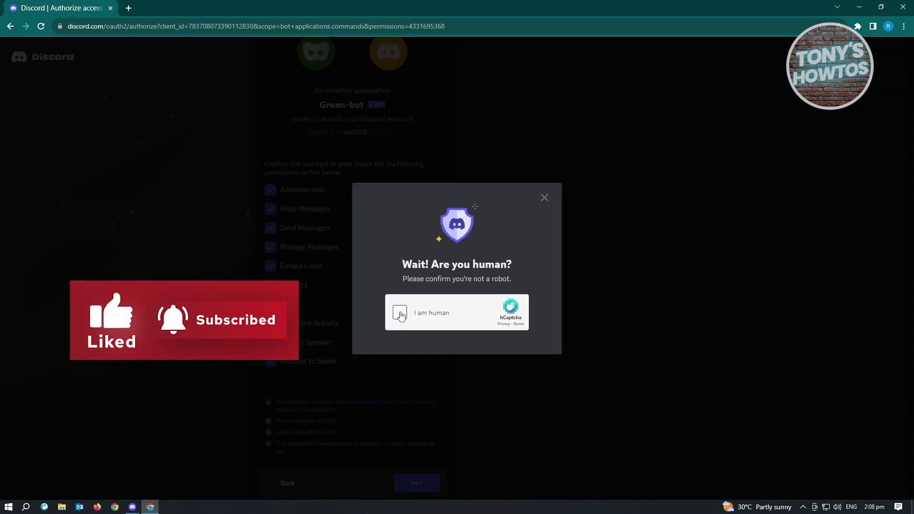
Step: Pass the hCaptcha human check, then switch to Fun Server in the Discord app
click(400, 315)
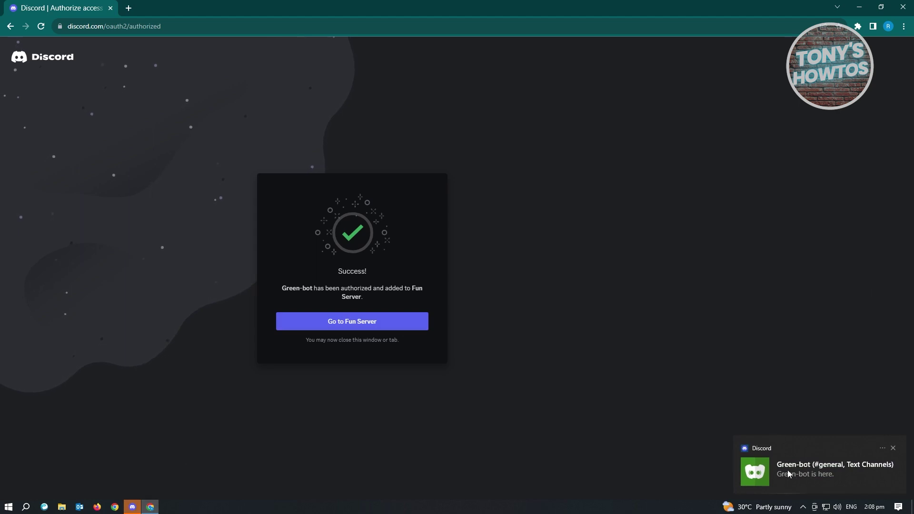
click(132, 506)
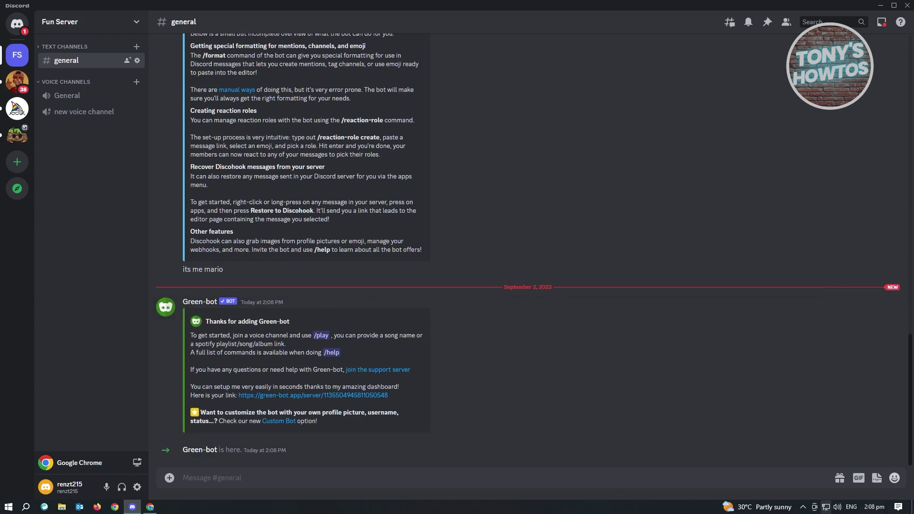
Step: Mute the system speakers from the taskbar volume control
click(836, 507)
click(761, 487)
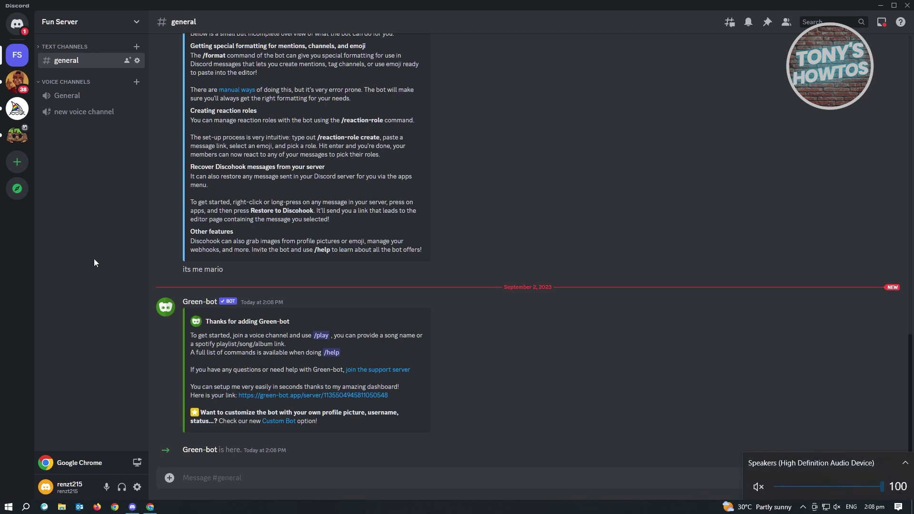
click(68, 220)
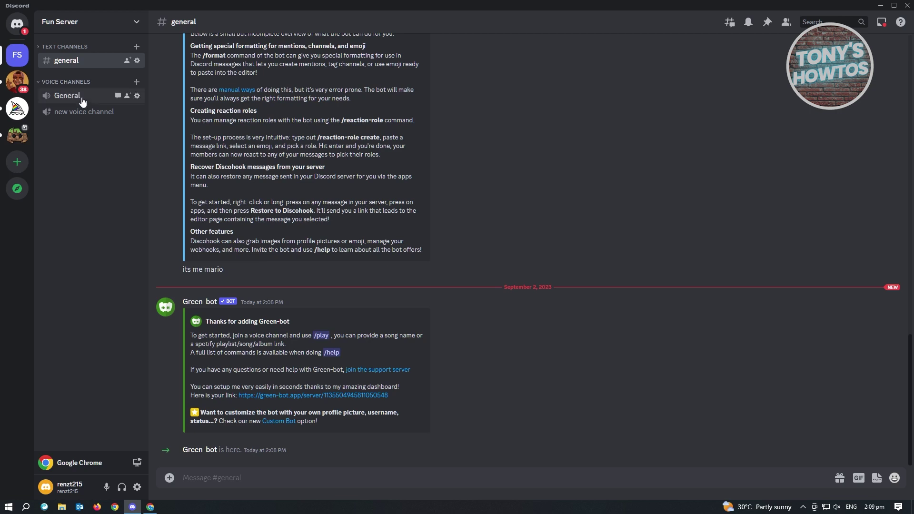
Step: Join Fun Server's General voice channel
click(81, 97)
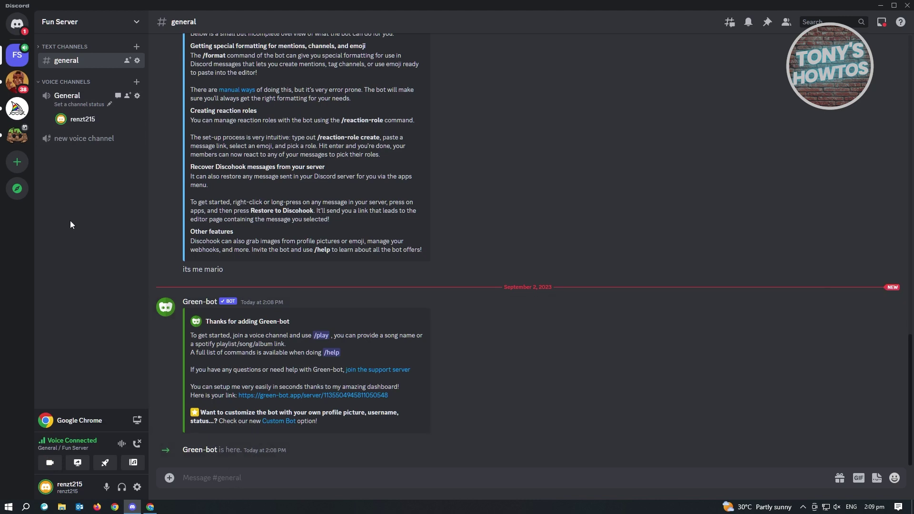
scroll(321, 358, up, 3)
scroll(213, 360, down, 3)
Step: Send Green-bot's /play command with the query 'otta my mind' in #general
text(/)
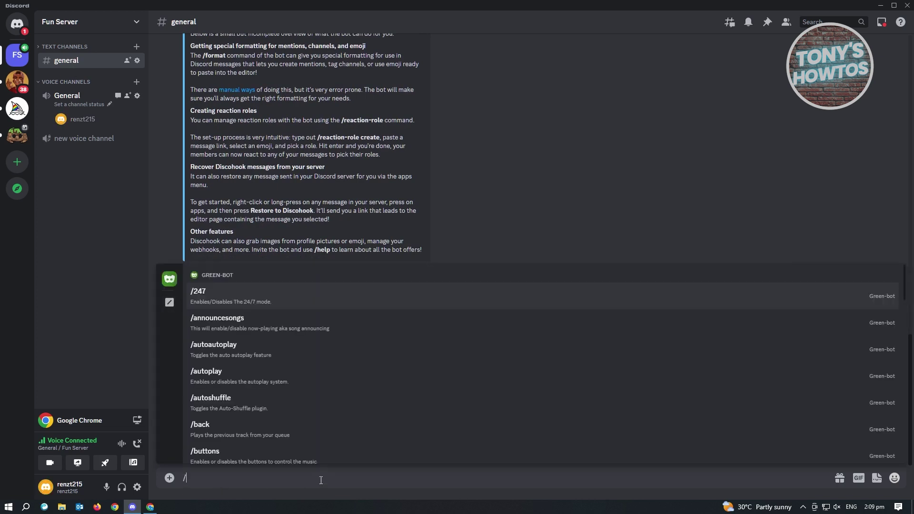
text(play)
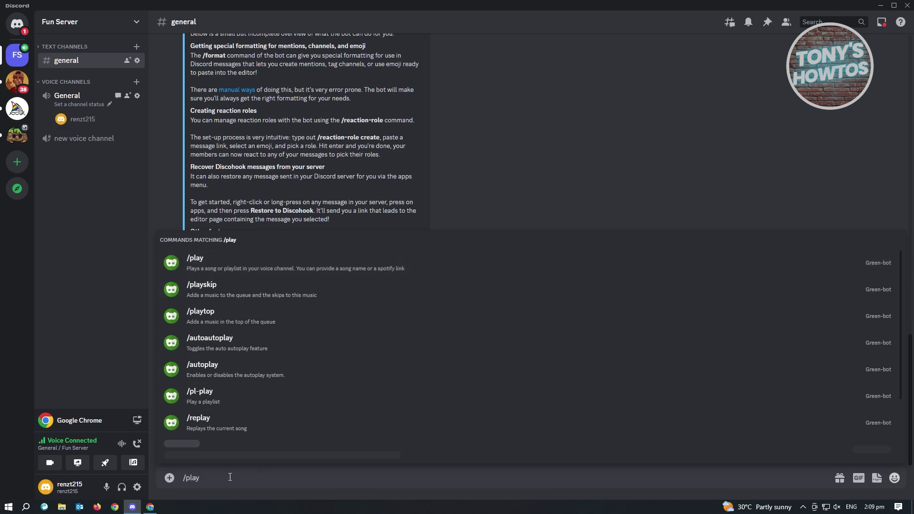
key(Tab)
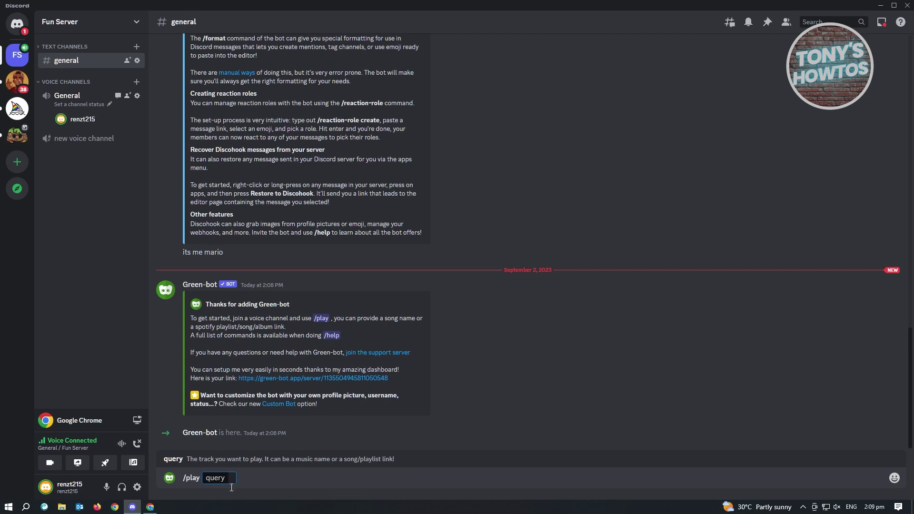
text(otta my mi)
text(nd)
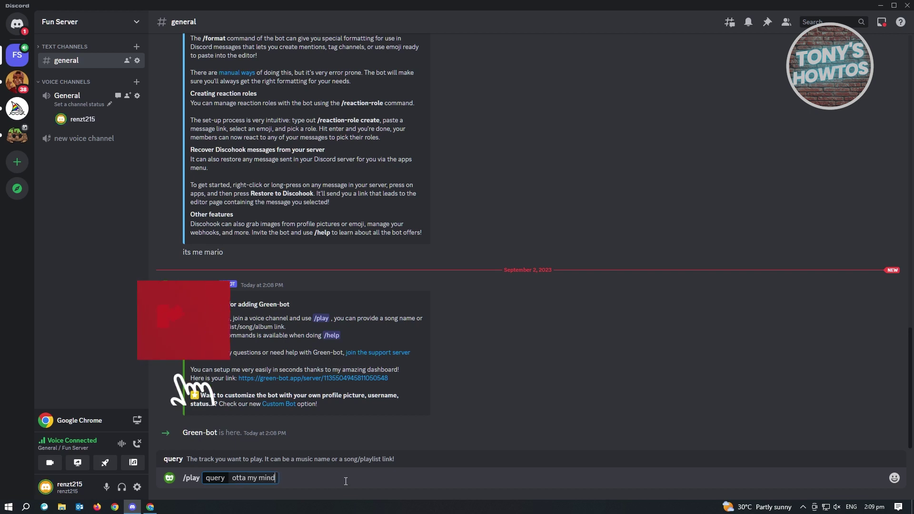
click(346, 481)
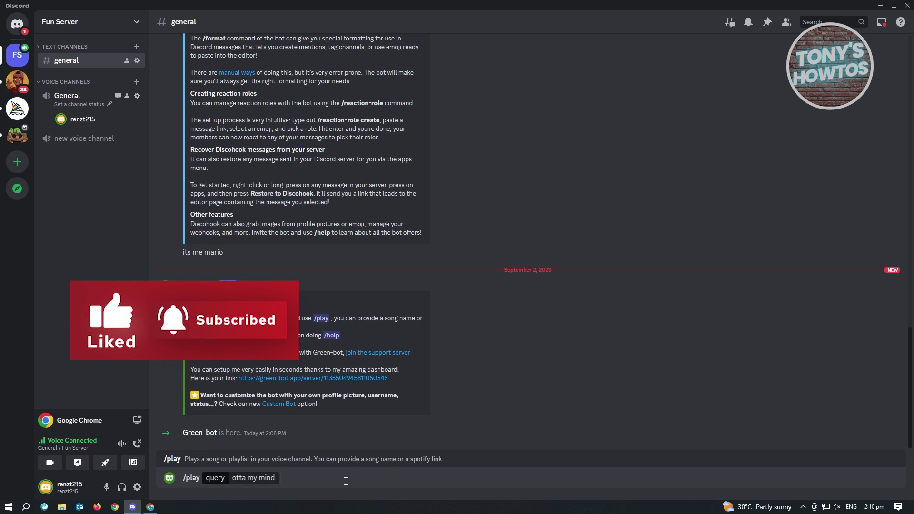
key(Return)
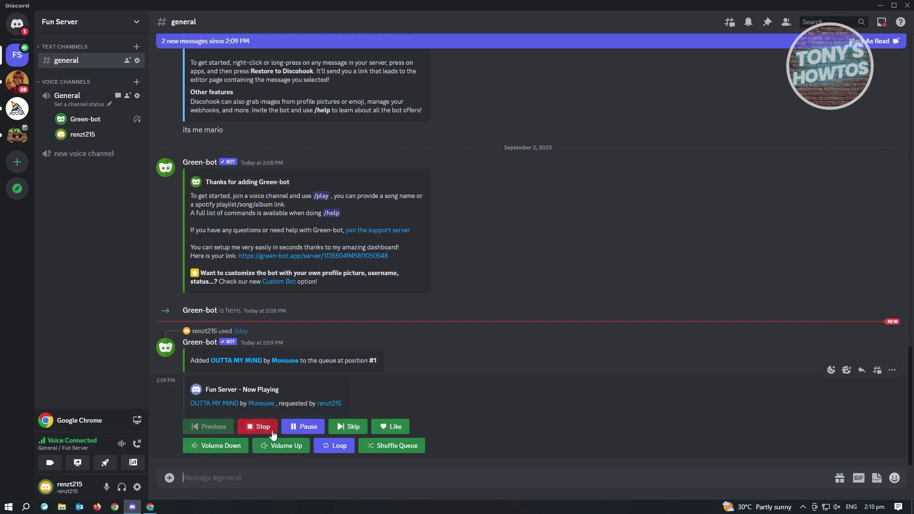
Step: Like OUTTA MY MIND by Monsune on Green-bot's Now Playing card
click(403, 433)
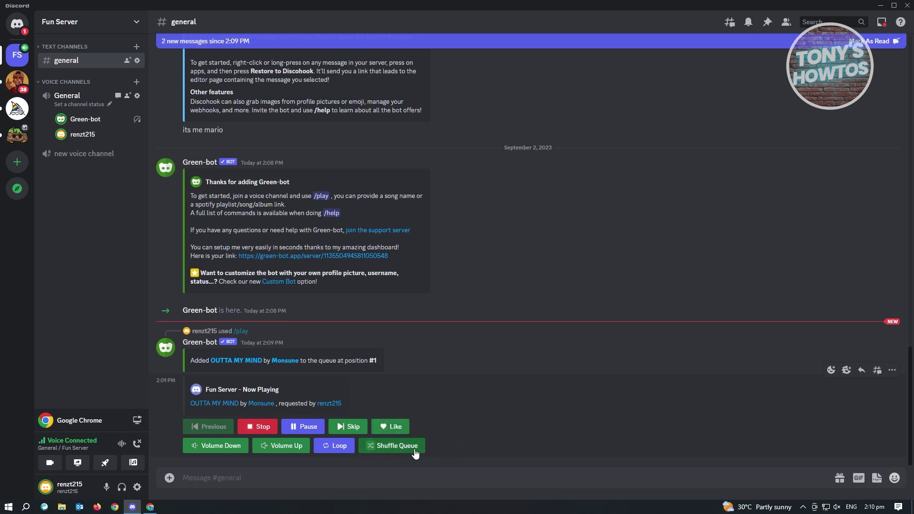